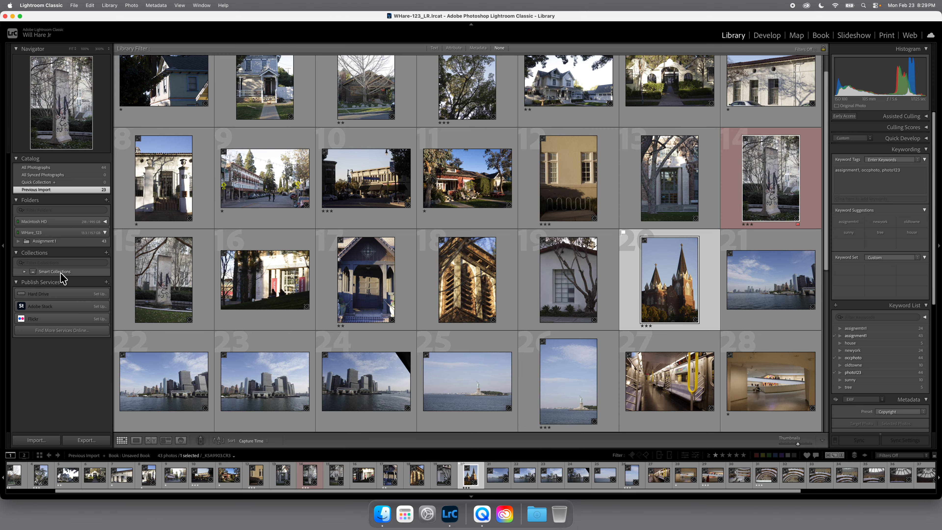
Create a collection set named WHare_A01 that is not placed inside another collection set
click(24, 272)
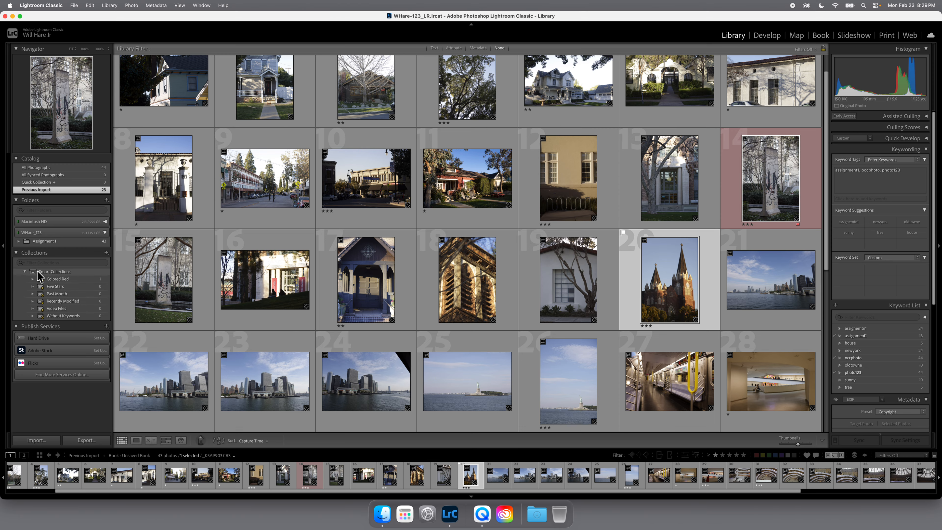
click(24, 271)
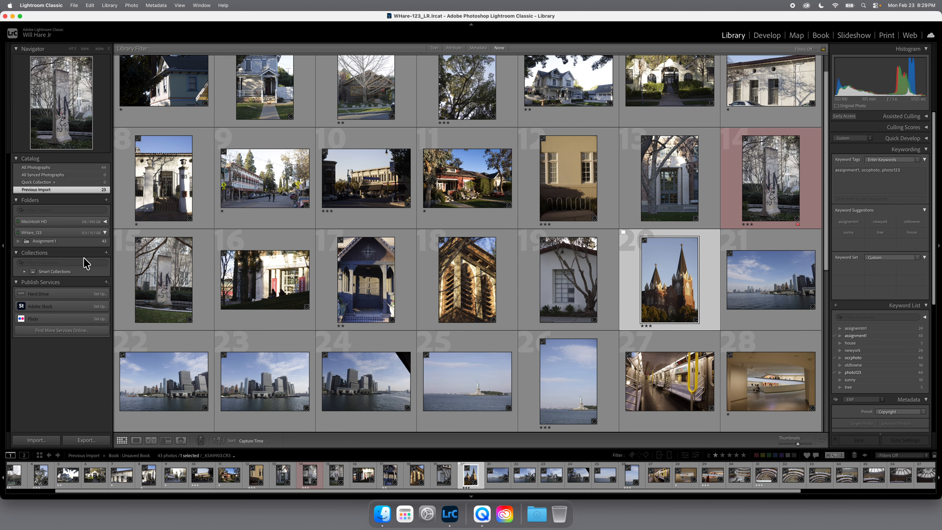
click(106, 253)
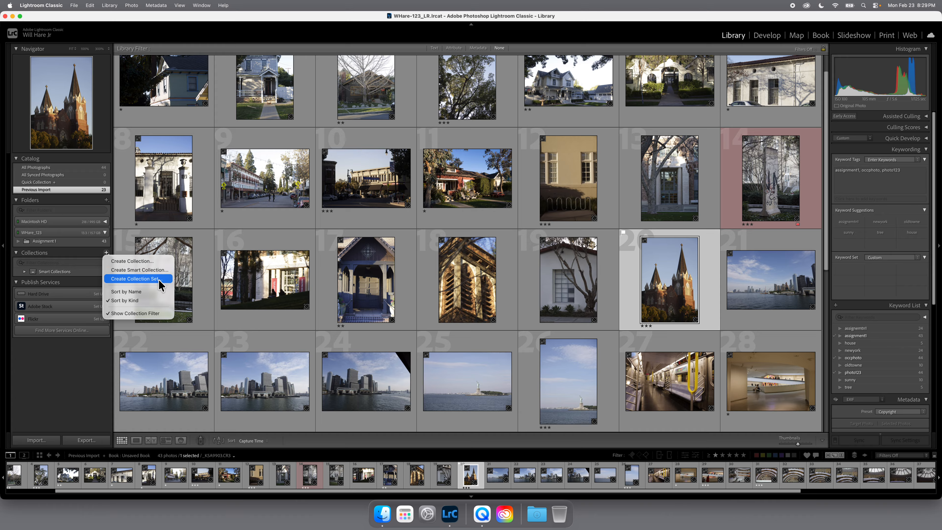
click(146, 282)
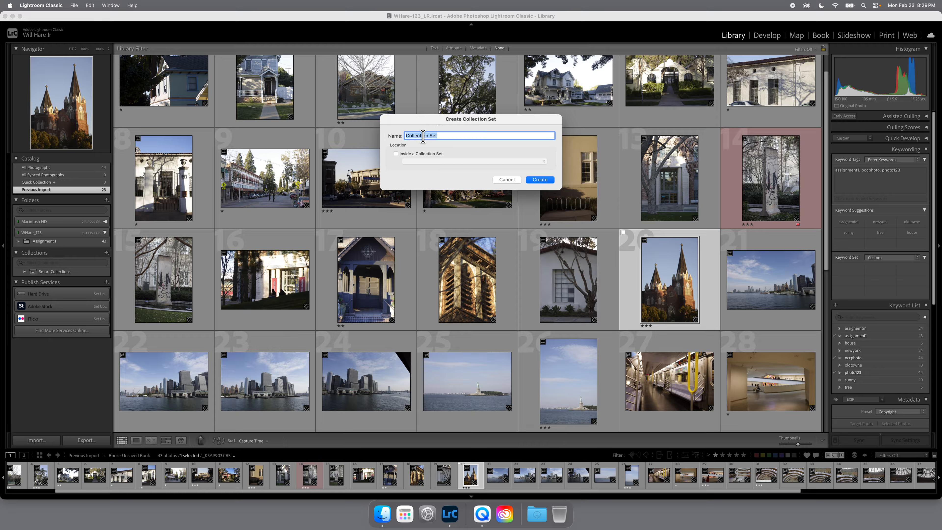
text(WHare_A01)
click(396, 154)
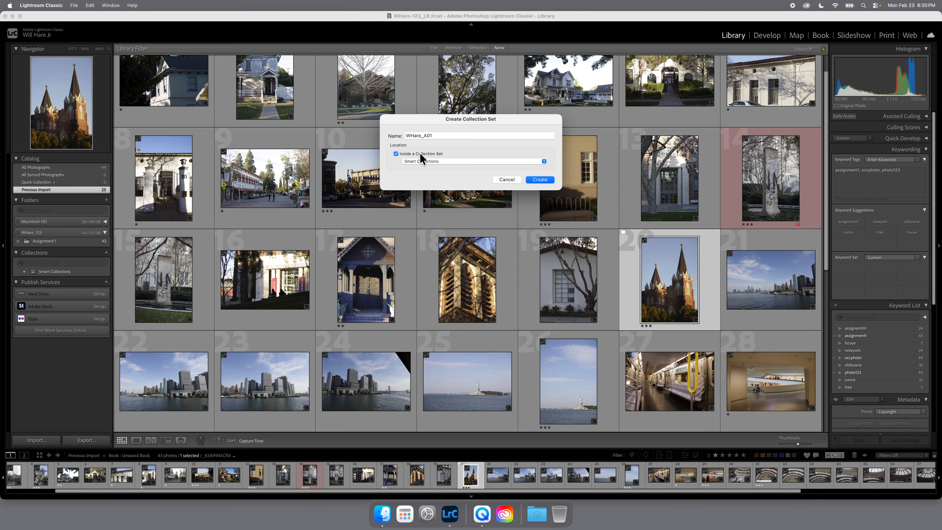
click(399, 154)
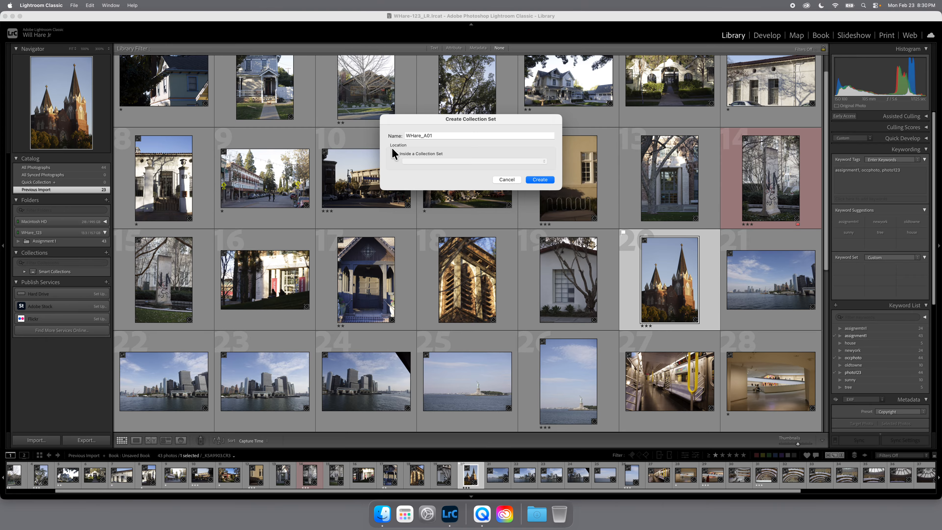
click(539, 179)
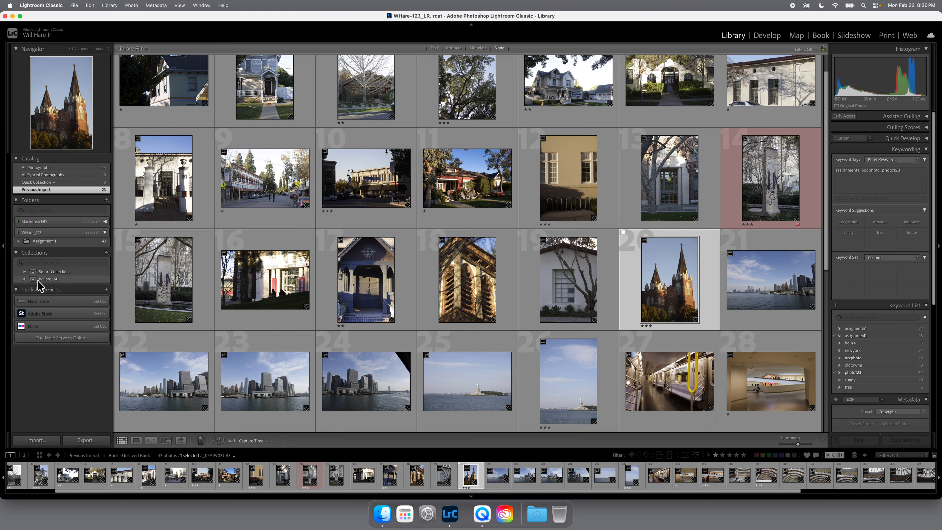
Open the WHare_A01 collection set and examine its contents
click(50, 280)
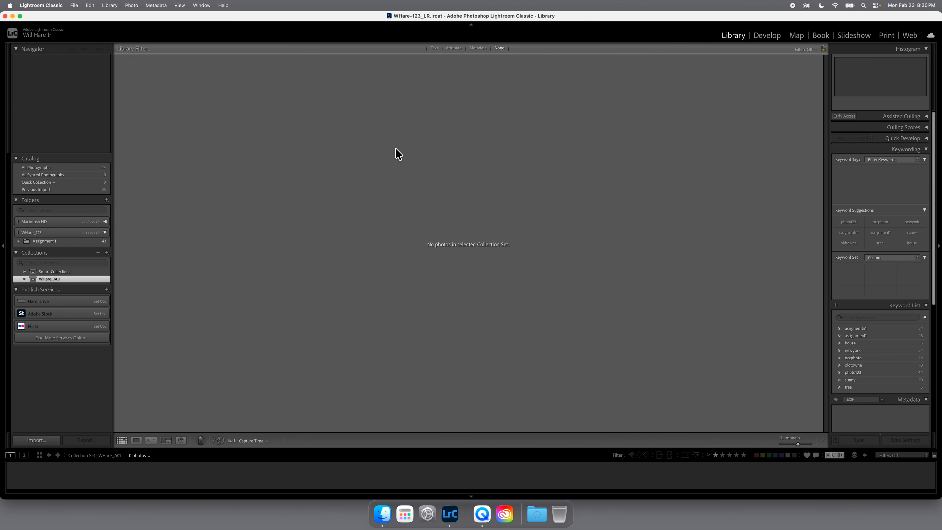
click(25, 279)
click(24, 278)
Filter the Assignment 1 folder to photos rated two stars and higher, and select all of the filtered photos
click(49, 240)
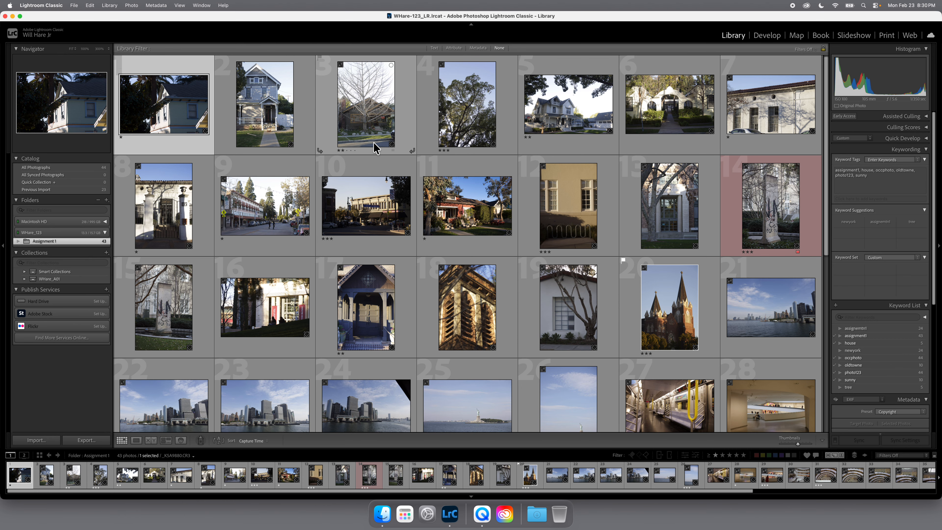
scroll(374, 150, down, 1)
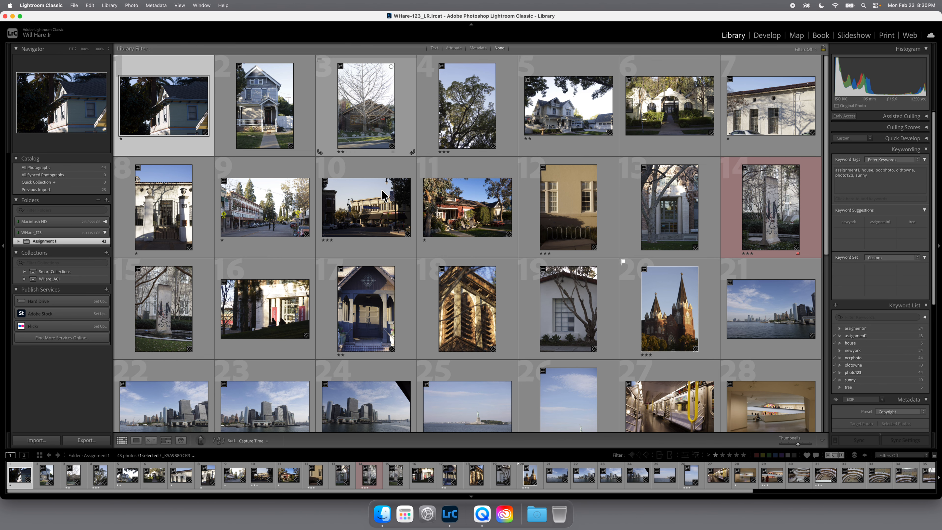
scroll(391, 201, down, 5)
scroll(401, 204, down, 4)
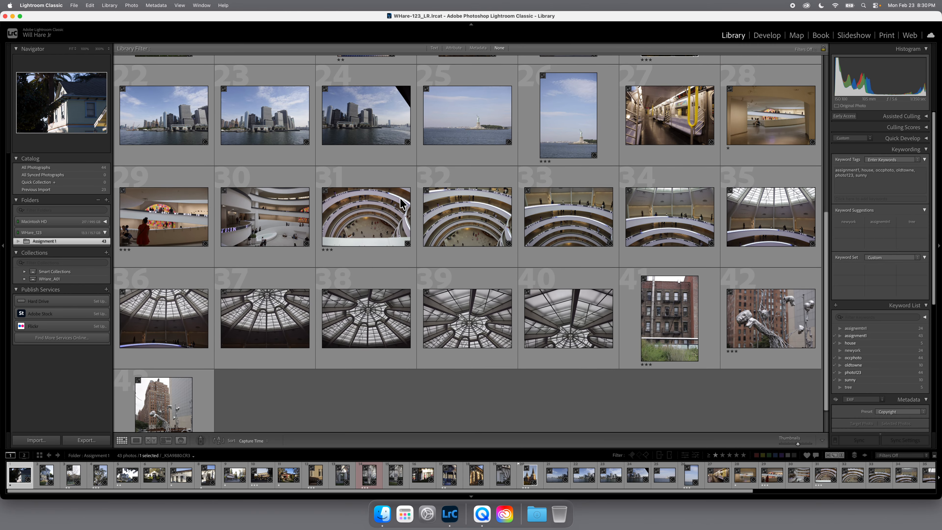
scroll(402, 205, up, 12)
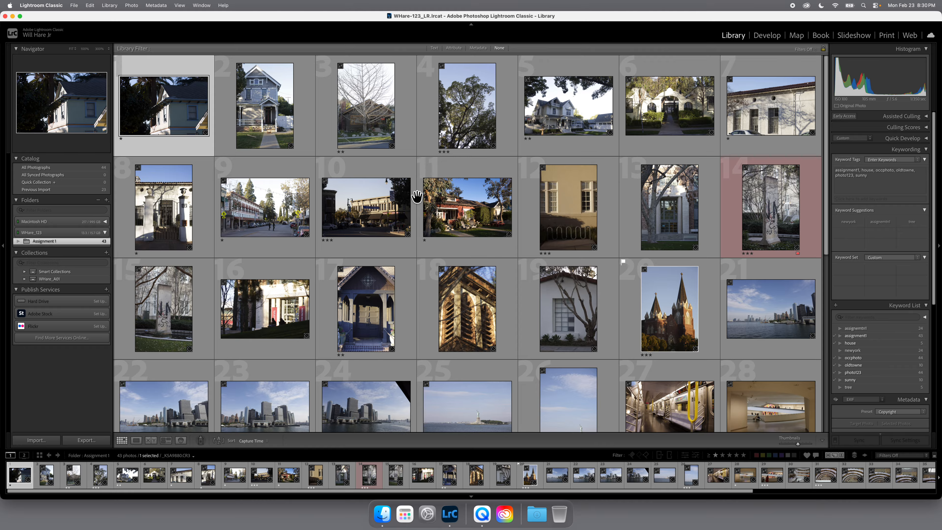
click(723, 456)
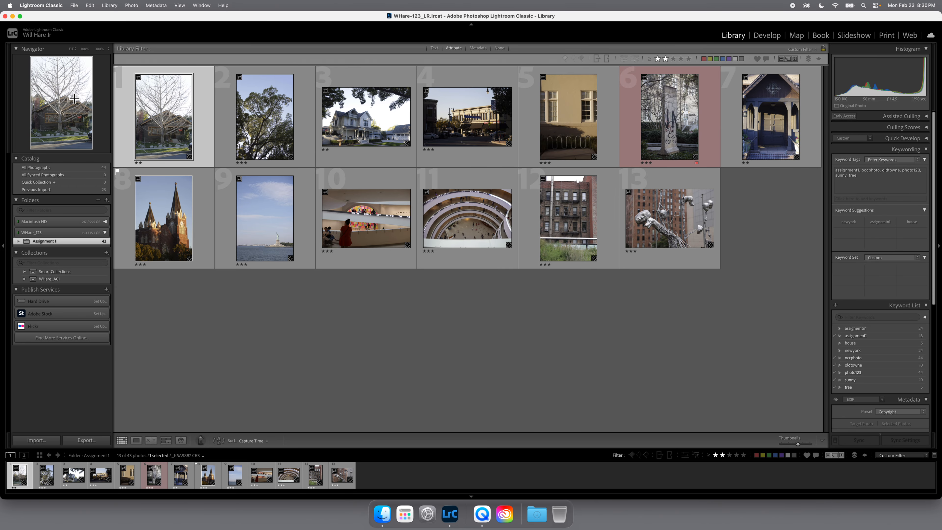
key(super+a)
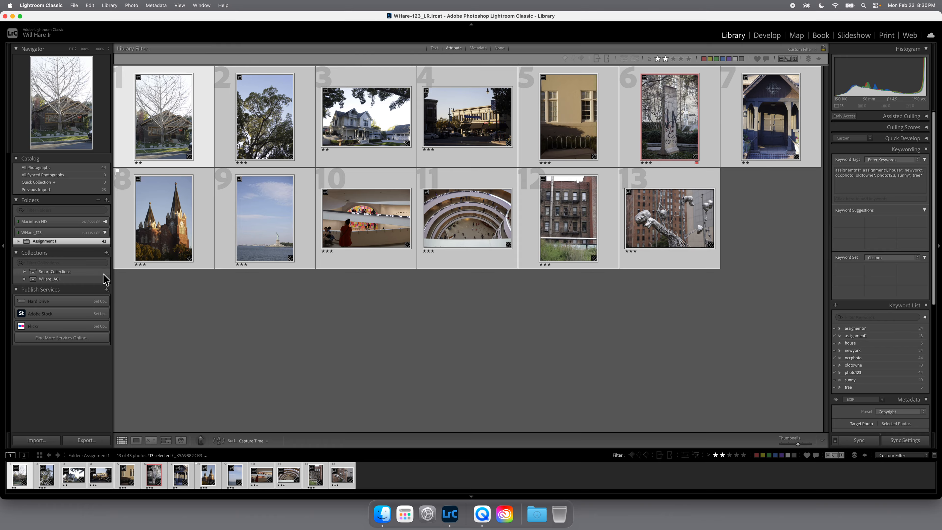
Create a collection named Top 60 inside the WHare_A01 collection set, including the selected photos
click(107, 252)
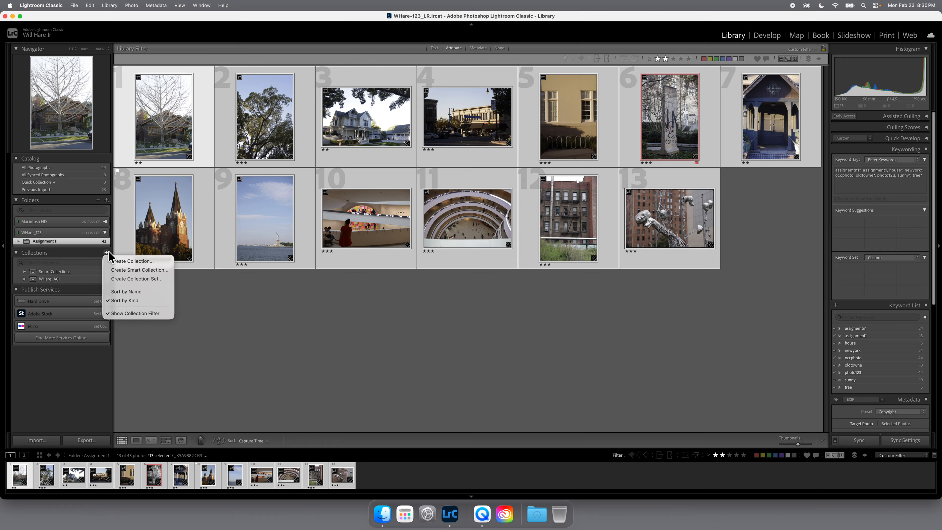
click(138, 261)
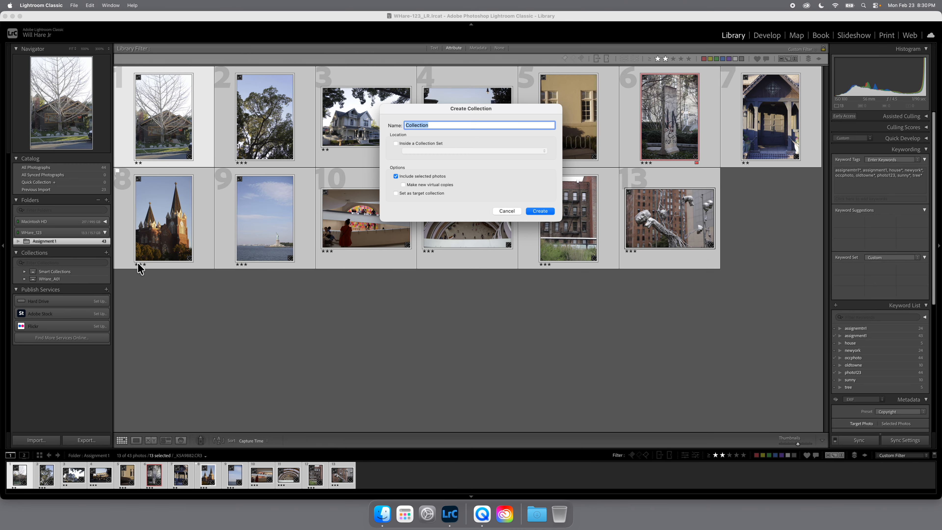
text(Top 60)
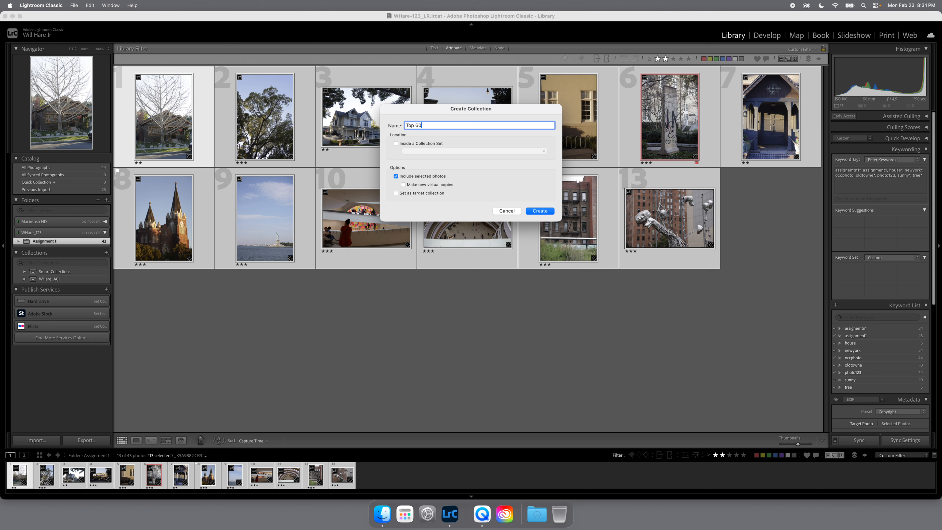
click(396, 143)
click(441, 151)
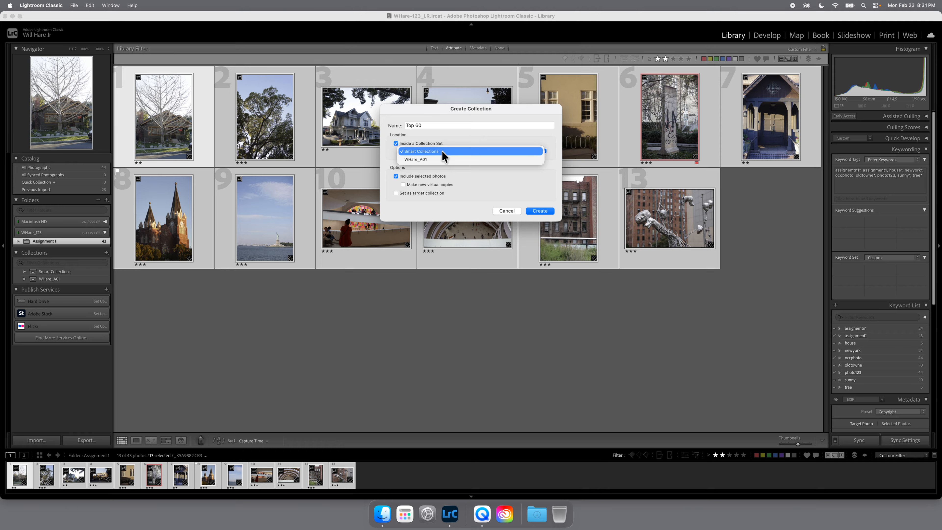
click(417, 157)
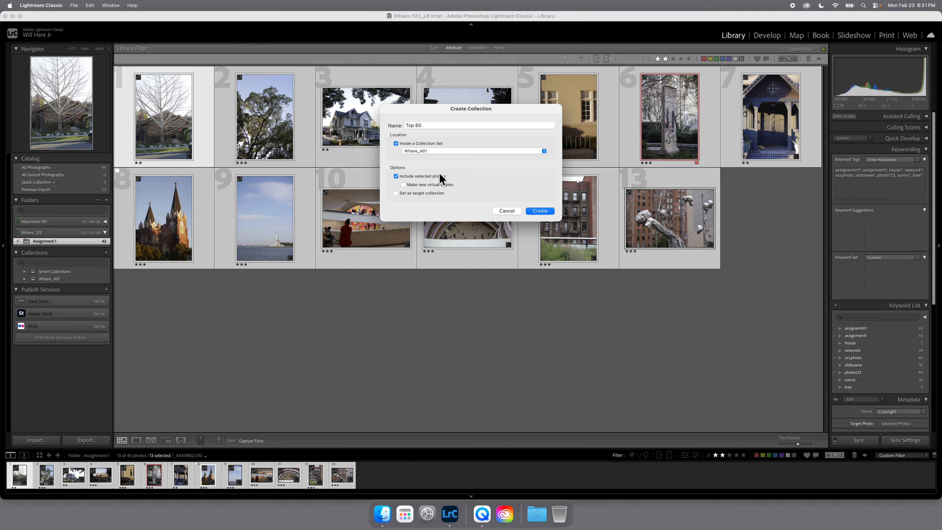
click(540, 210)
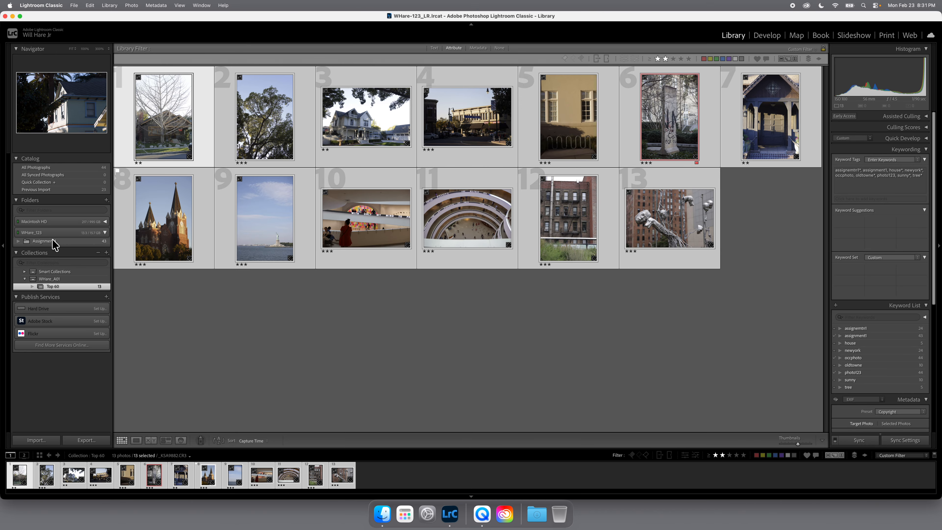
Filter the Assignment 1 folder to one star and higher, and add the one-star white building photo to the Top 60 collection
click(44, 241)
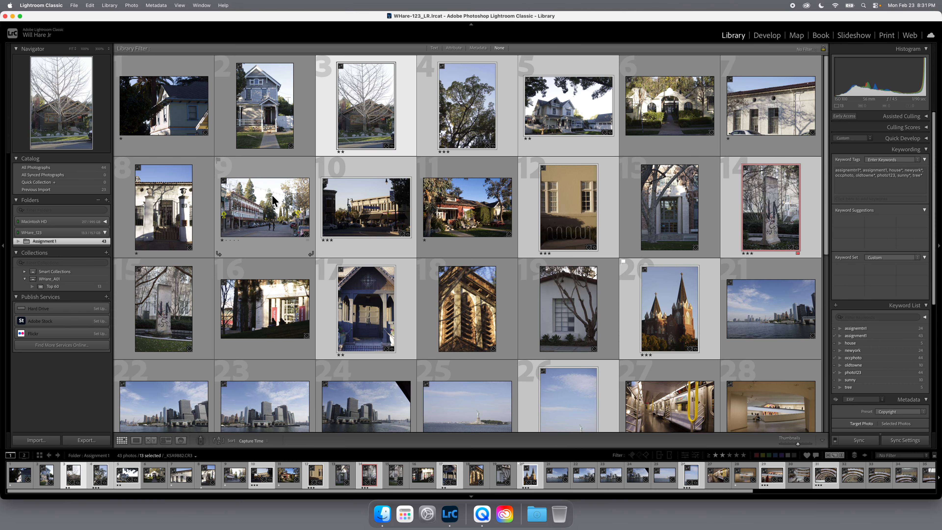
click(715, 454)
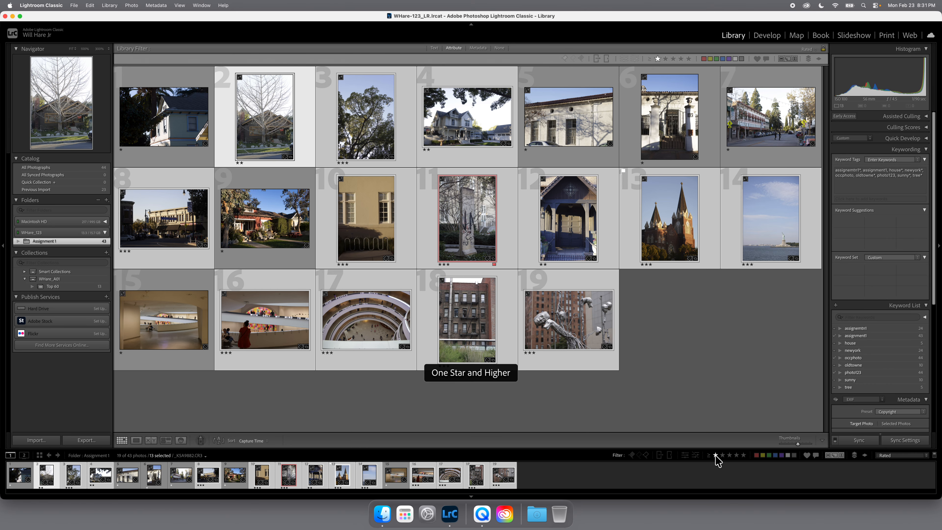
click(711, 385)
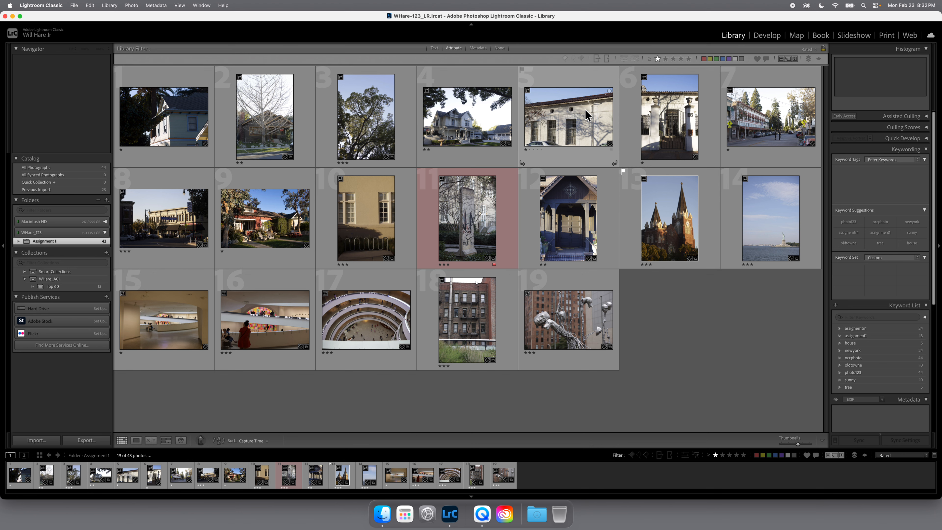
drag(573, 125, 86, 287)
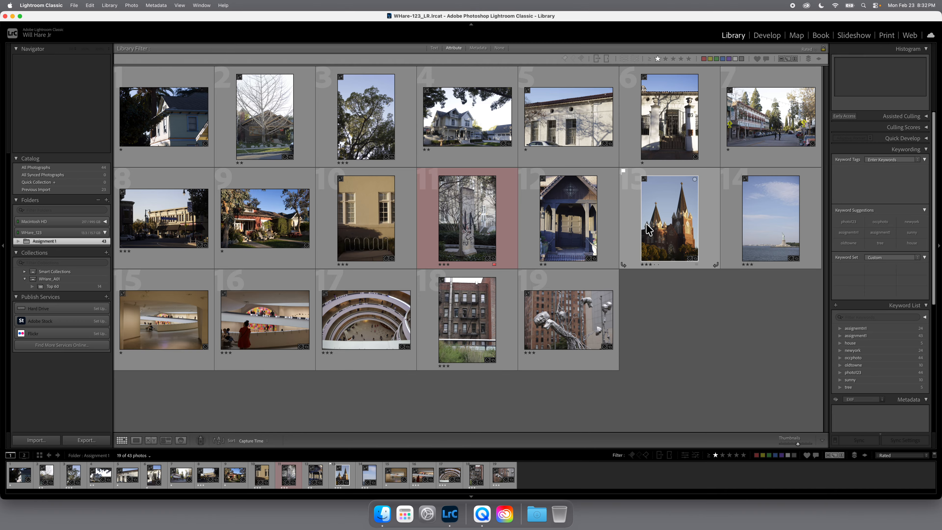
Clear the star rating filter and add the unrated photo 16 of the white building behind dark tree trunks to Top 60
click(715, 454)
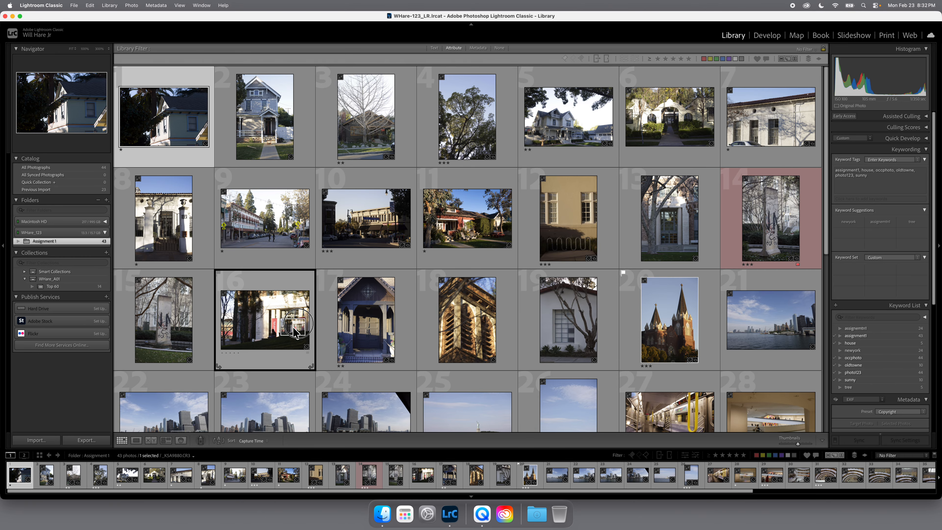
drag(295, 331, 77, 289)
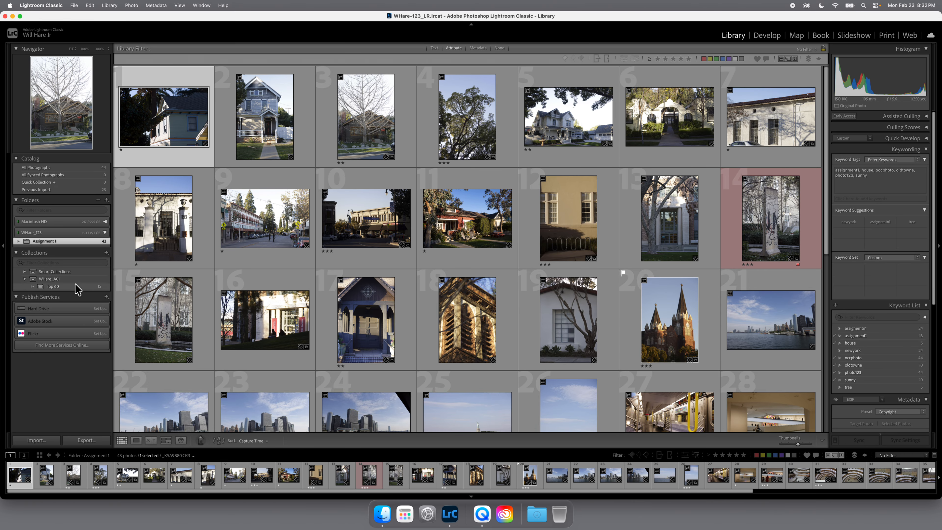
Remove the unrated photo of the white building behind dark tree trunks from the Top 60 collection
click(76, 288)
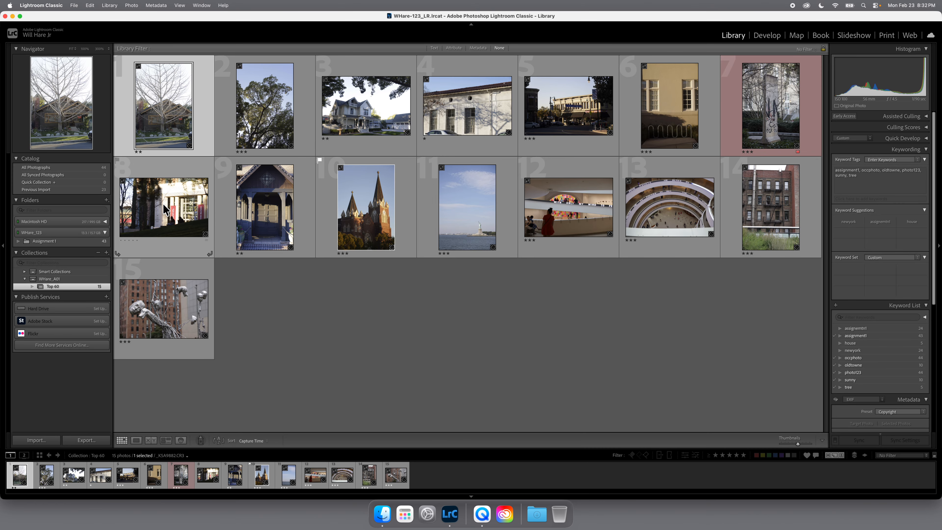
click(178, 206)
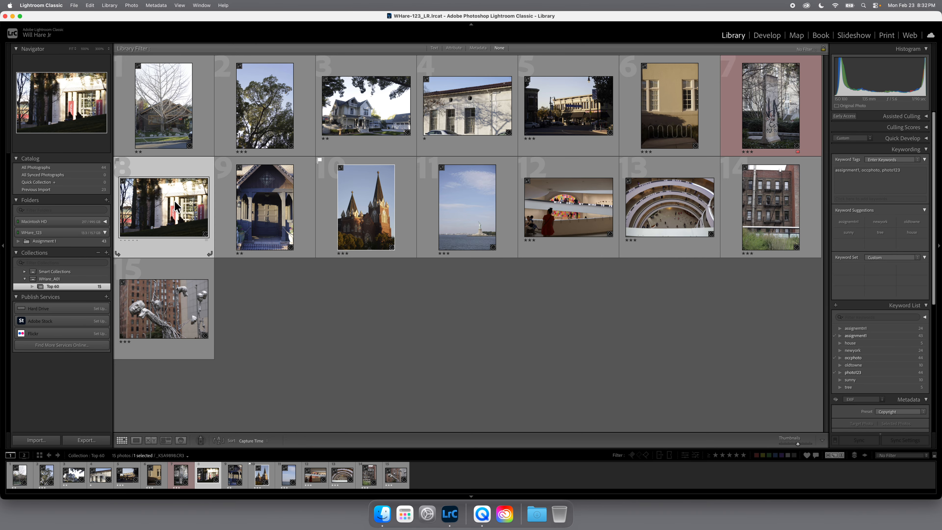
key(BackSpace)
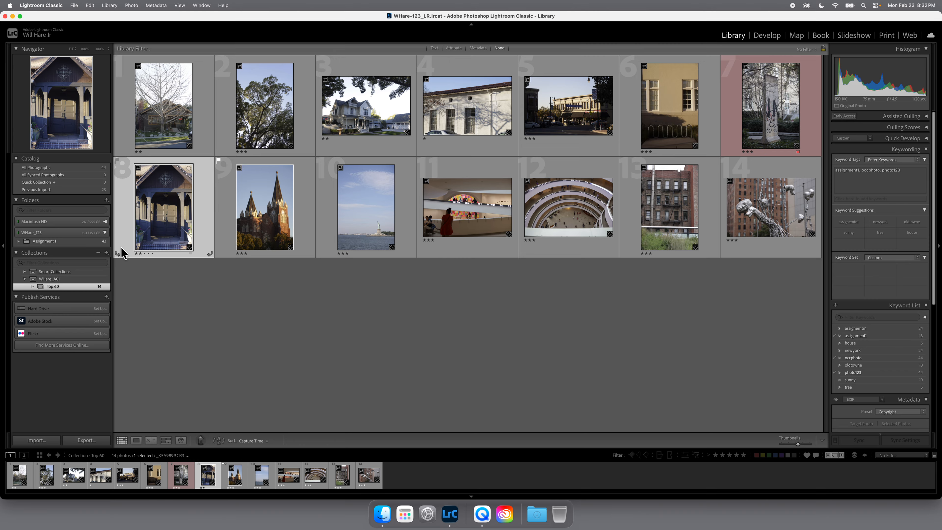
Set the Top 60 collection as the target collection
right_click(56, 287)
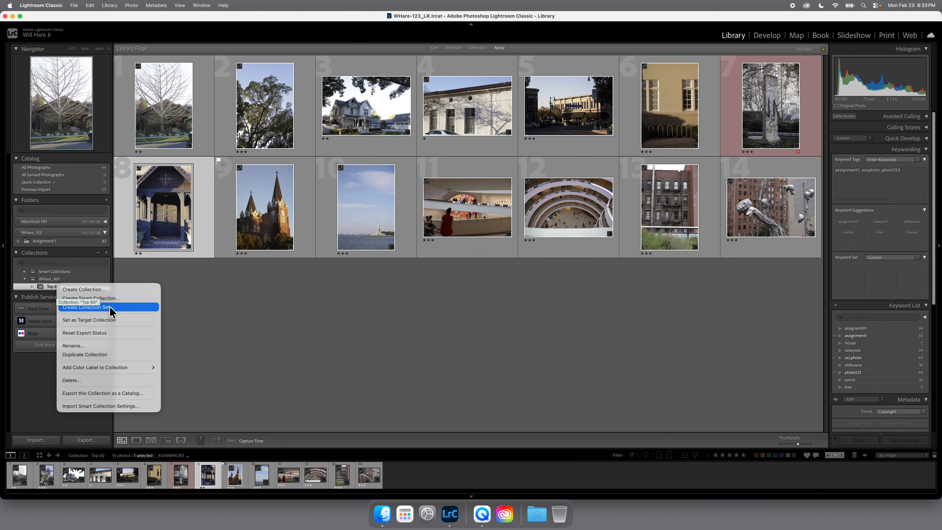
click(115, 320)
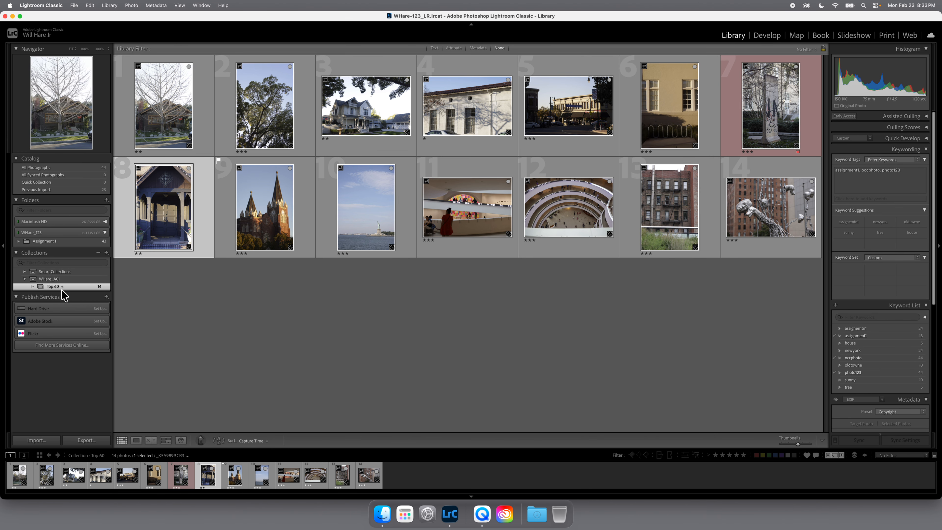
scroll(64, 295, down, 1)
scroll(64, 295, up, 1)
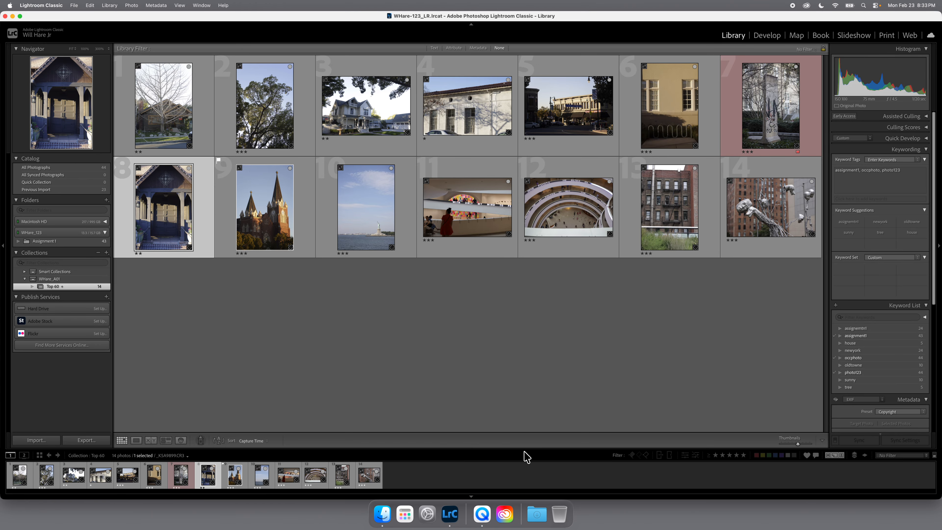
From the Assignment 1 folder, add photo 1 of the shaded blue house and photo 18 of the louvered tower to the target collection
click(44, 241)
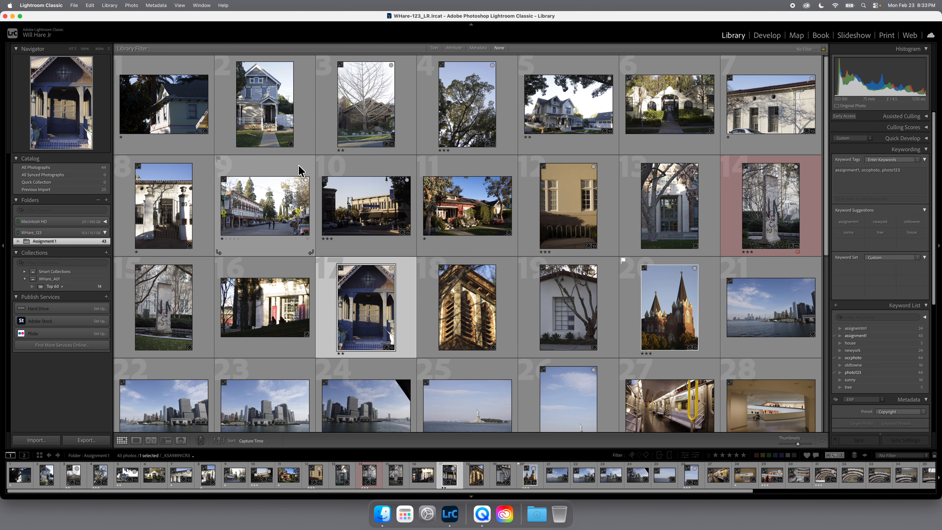
click(205, 80)
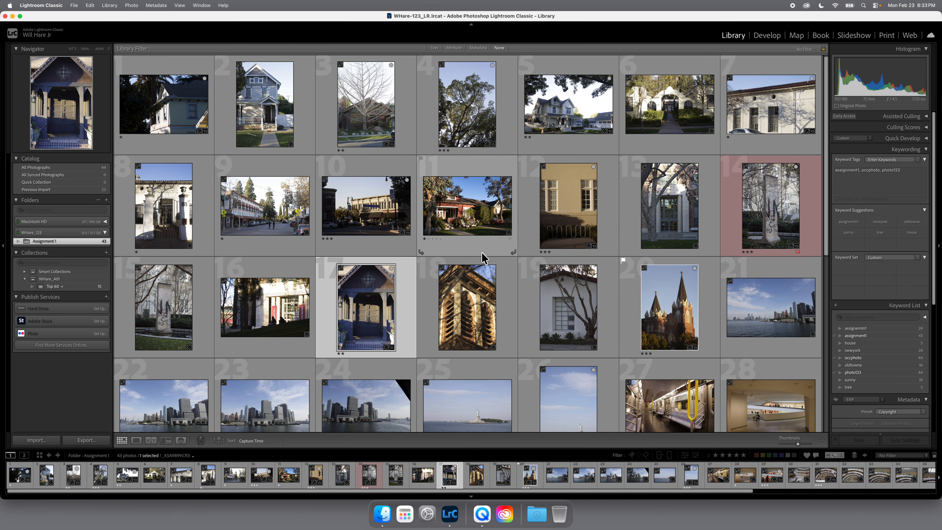
click(492, 268)
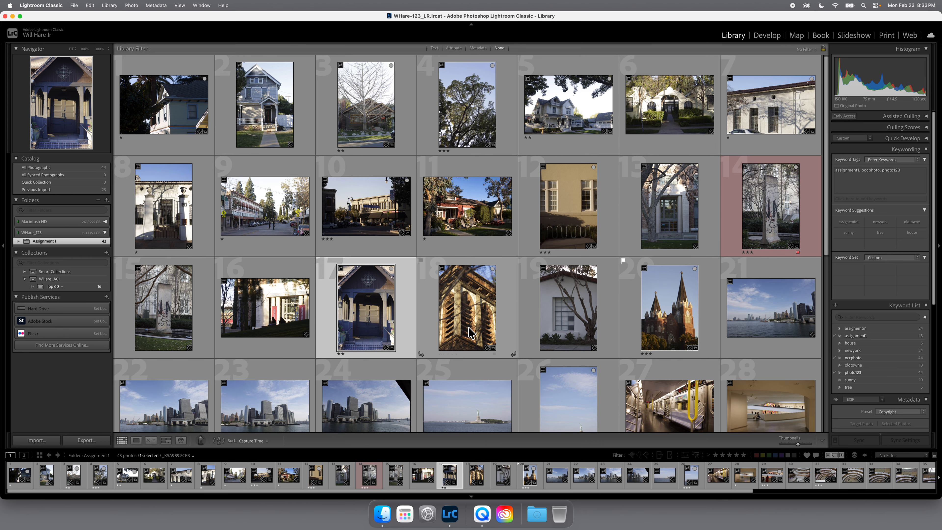
Add photo 23 of the waterfront skyline, photo 11 of the red house and photo 8 of the white gateposts to the target collection
scroll(468, 331, down, 2)
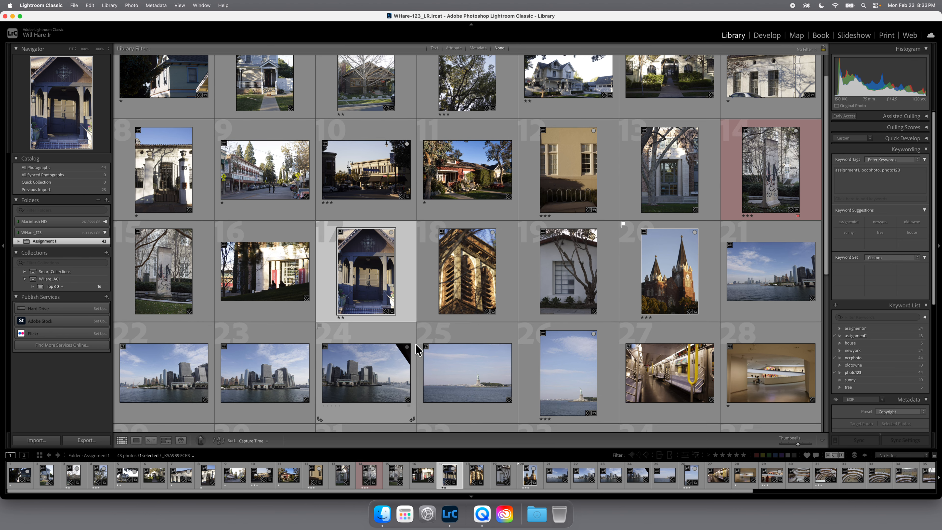
click(306, 346)
scroll(608, 334, down, 2)
scroll(608, 334, down, 6)
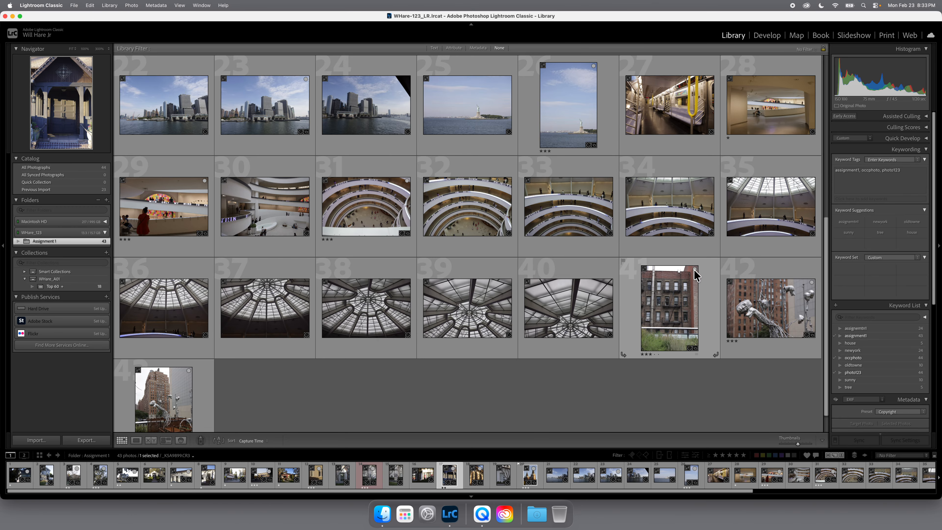
scroll(531, 276, up, 7)
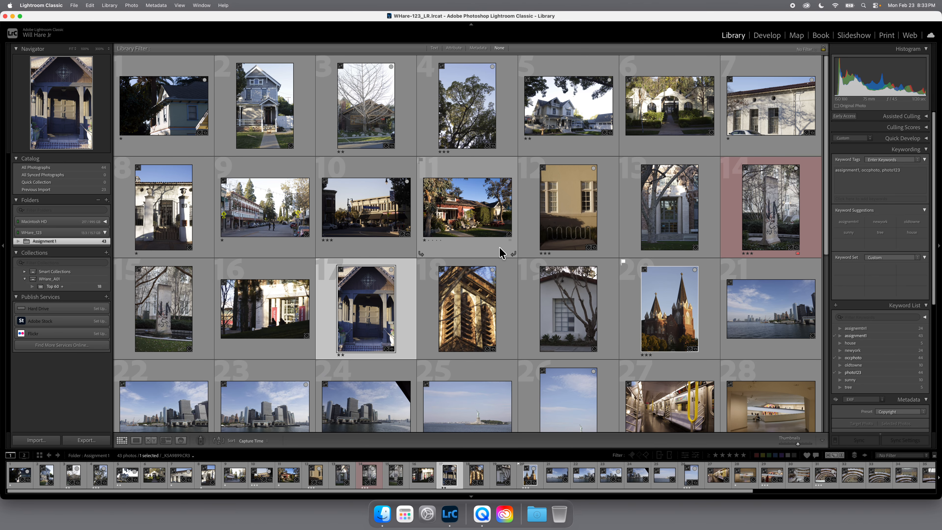
click(507, 181)
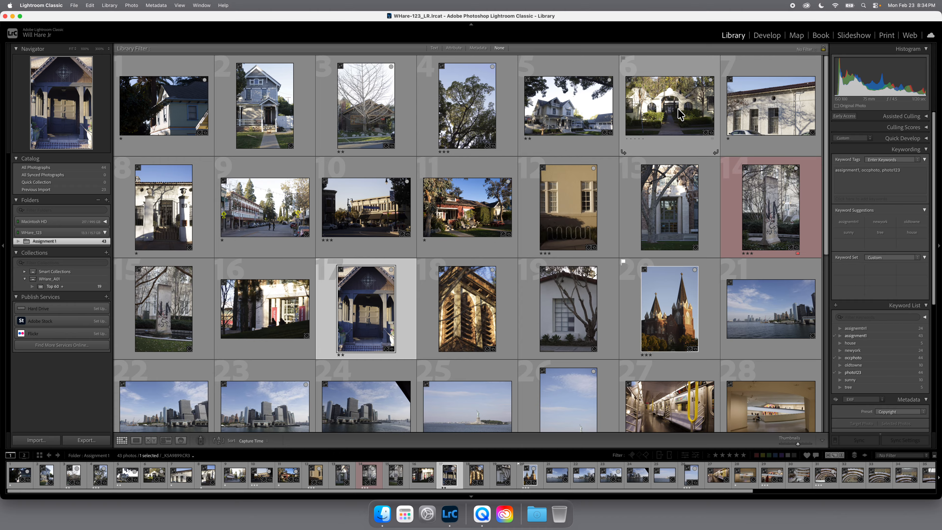
click(188, 167)
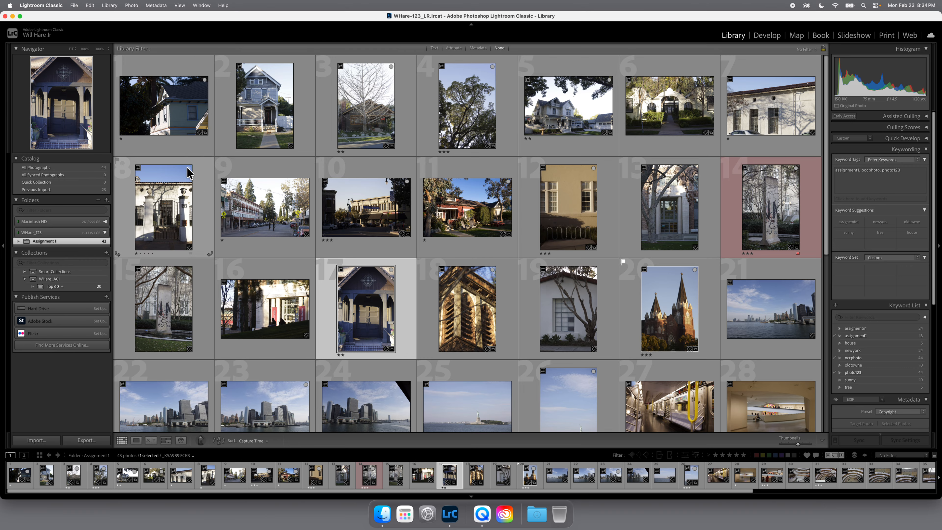
Open the Top 60 collection and remove photo 8 of the red house from it
click(86, 286)
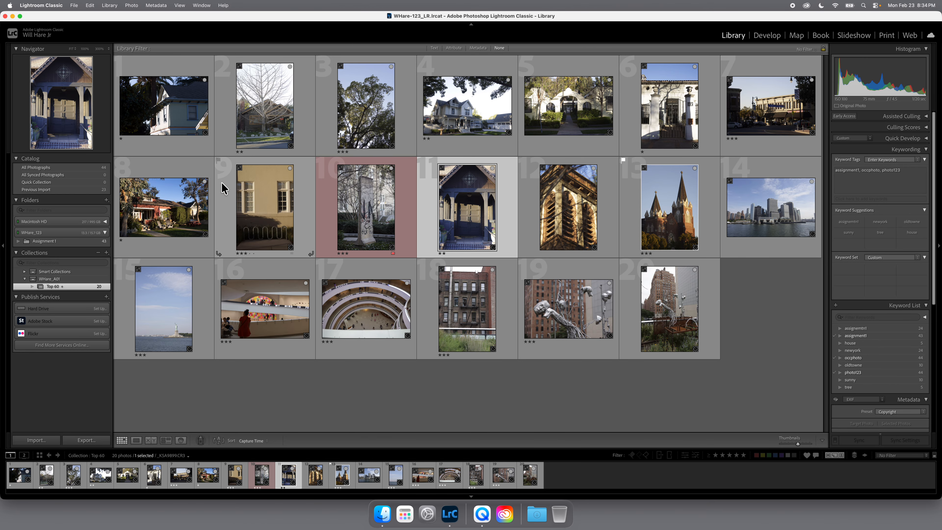
click(205, 181)
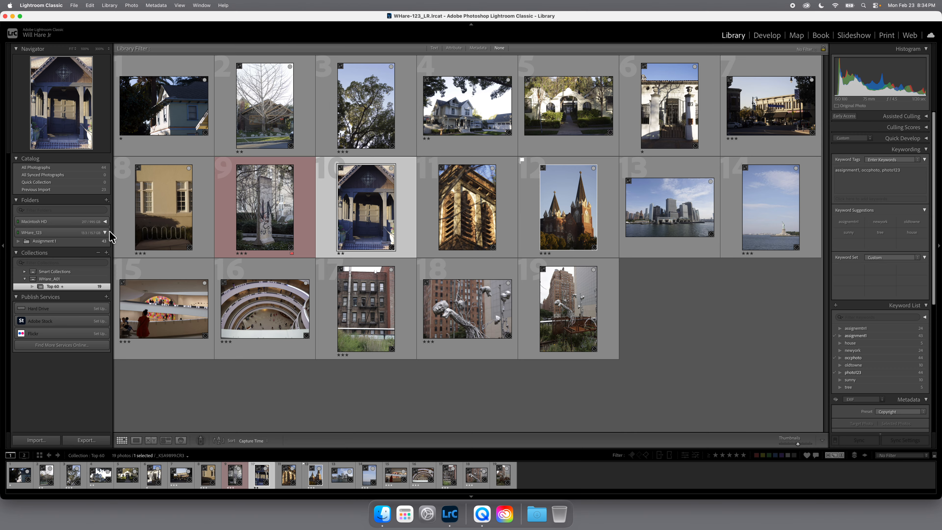
Turn off the target collection setting for Top 60 and turn it on again
right_click(64, 285)
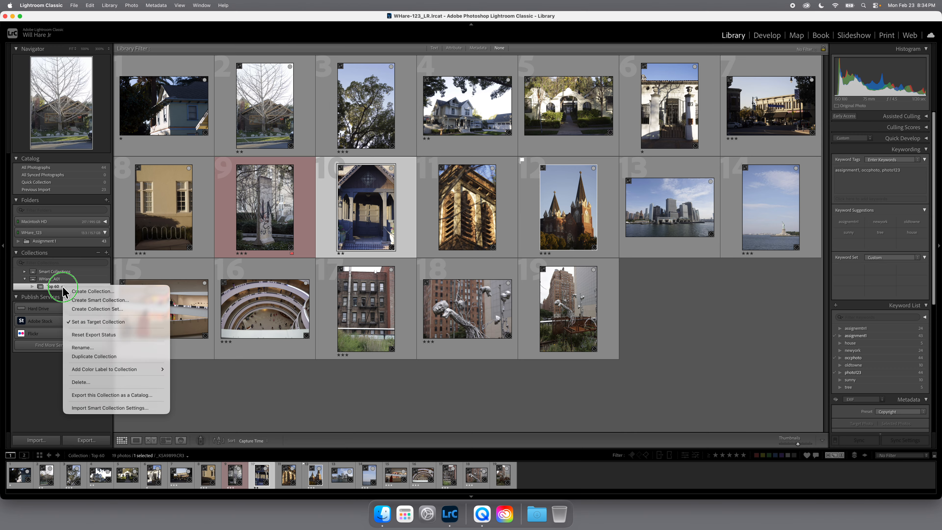
click(96, 321)
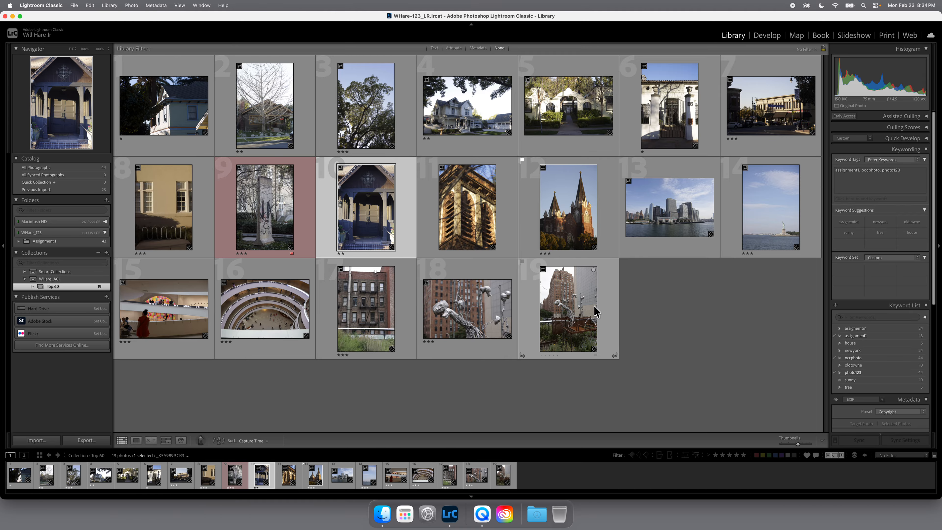
right_click(53, 287)
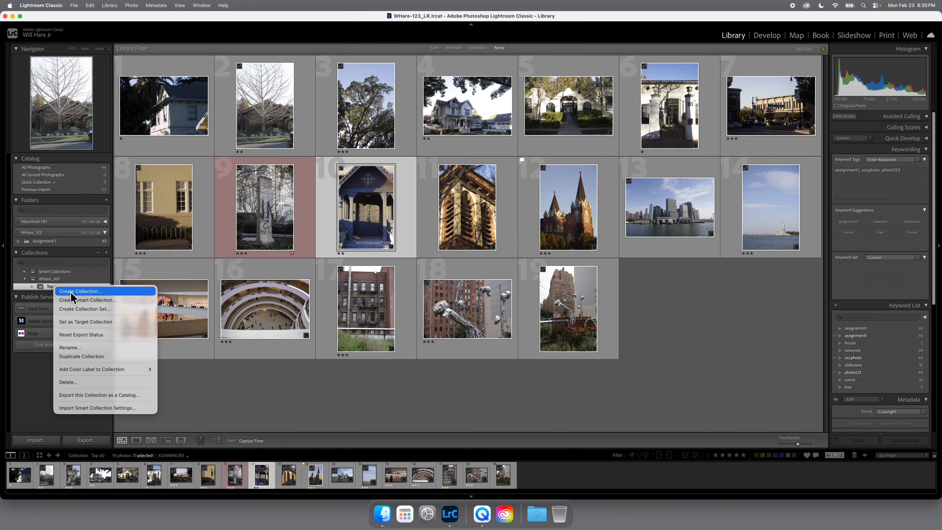
click(87, 322)
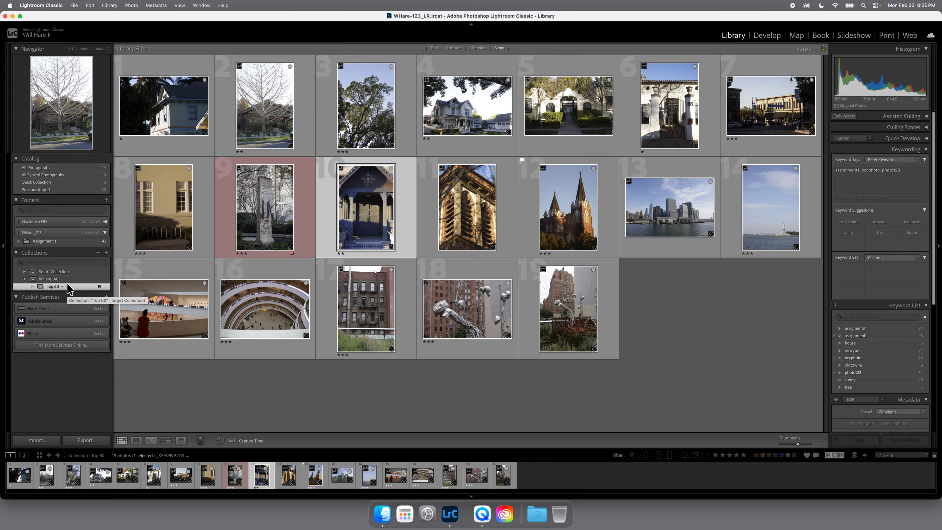
Create a collection named Favorite 123 photos outside any collection set, without including the selected photos
click(106, 253)
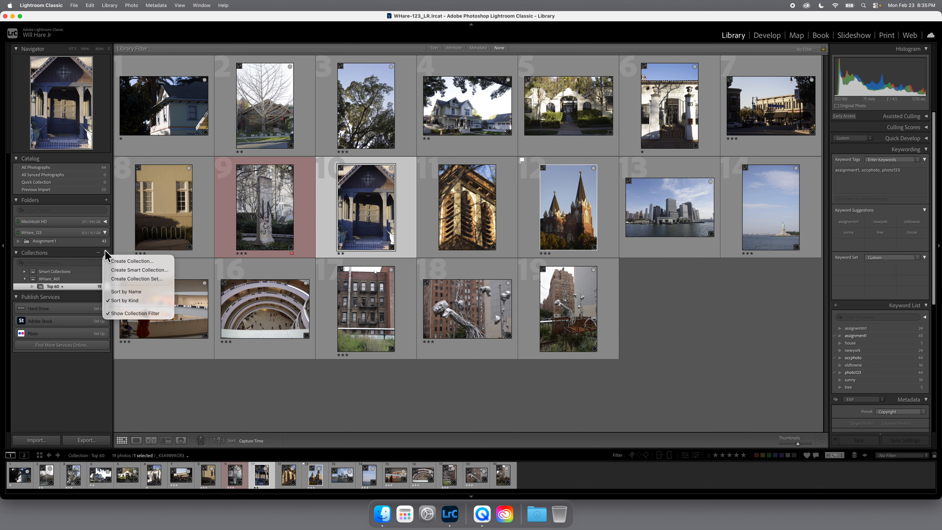
click(116, 261)
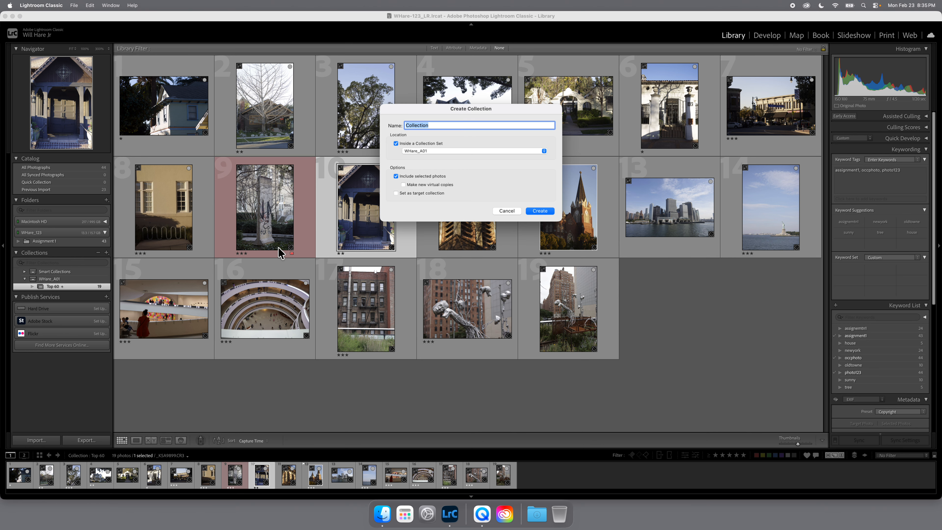
text(Fabv)
text(orite)
text( 123 photos)
click(411, 143)
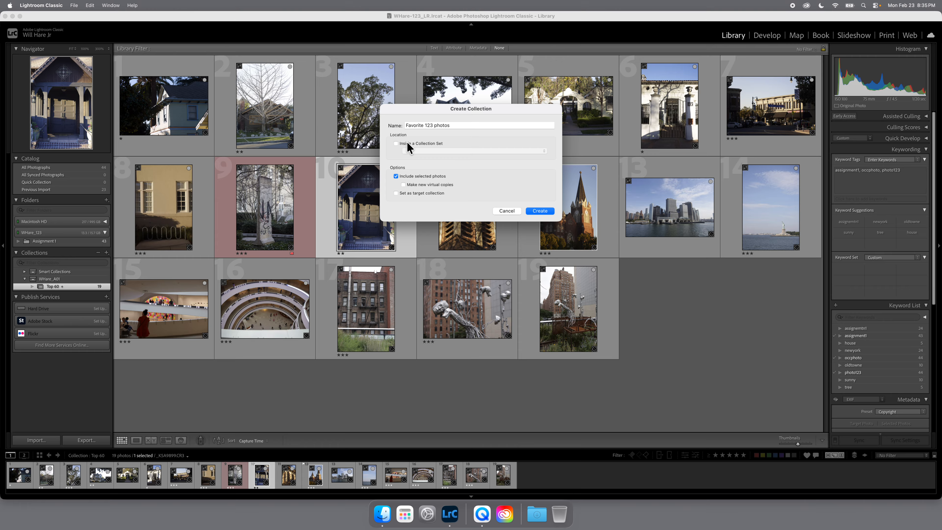
click(396, 176)
click(543, 210)
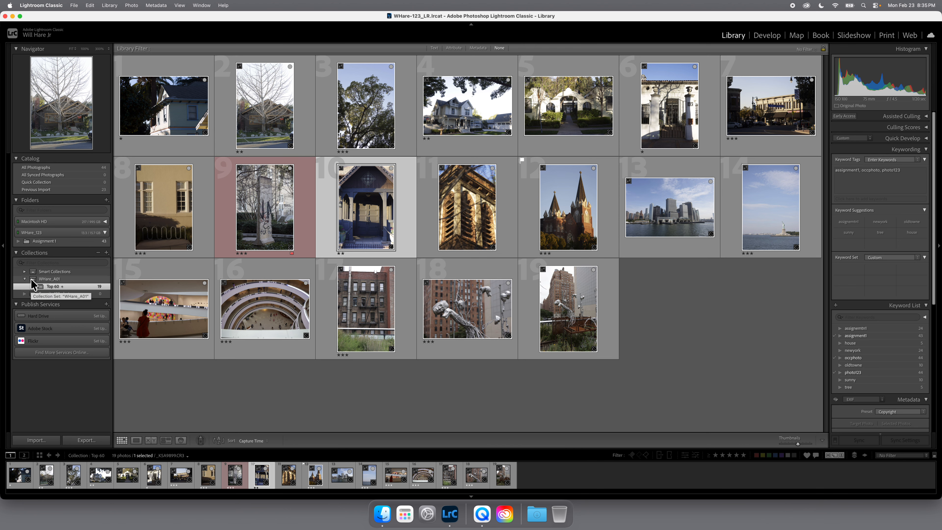
Open the Favorite 123 photos collection and set it as the target collection
click(38, 293)
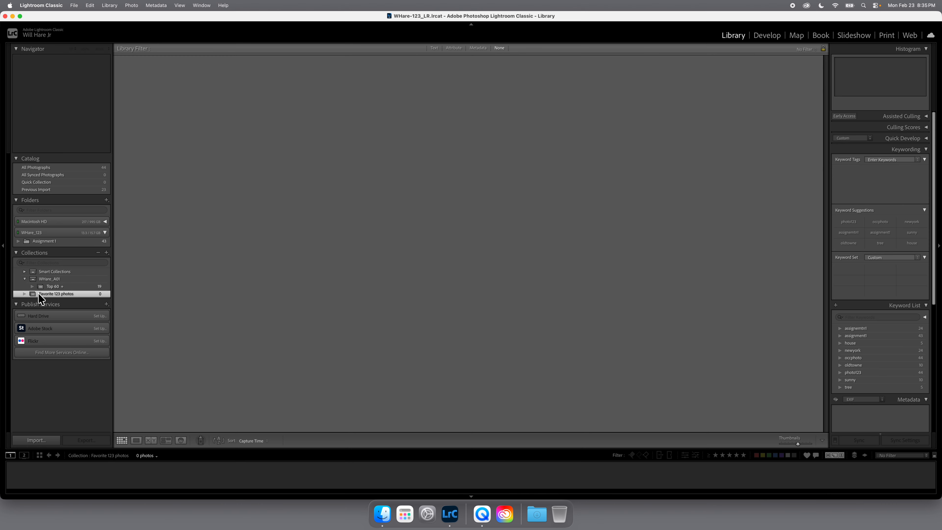
right_click(55, 291)
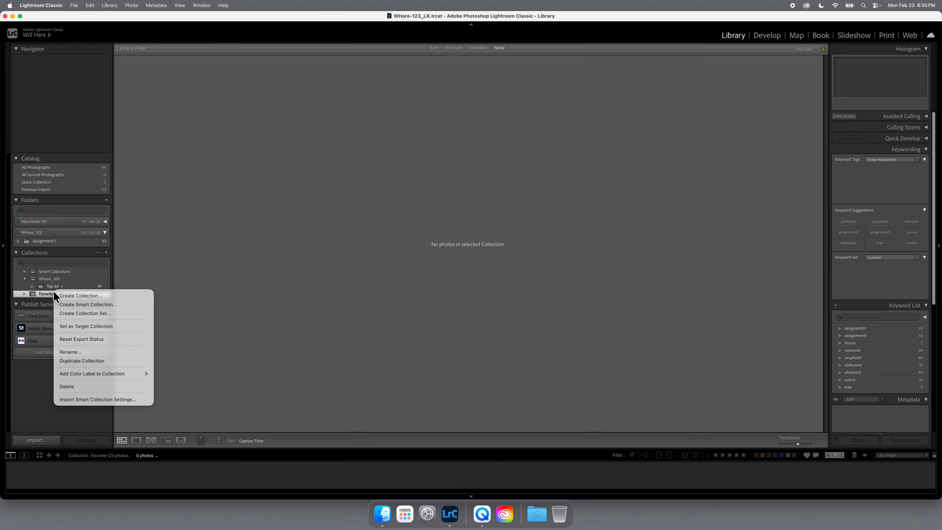
click(90, 330)
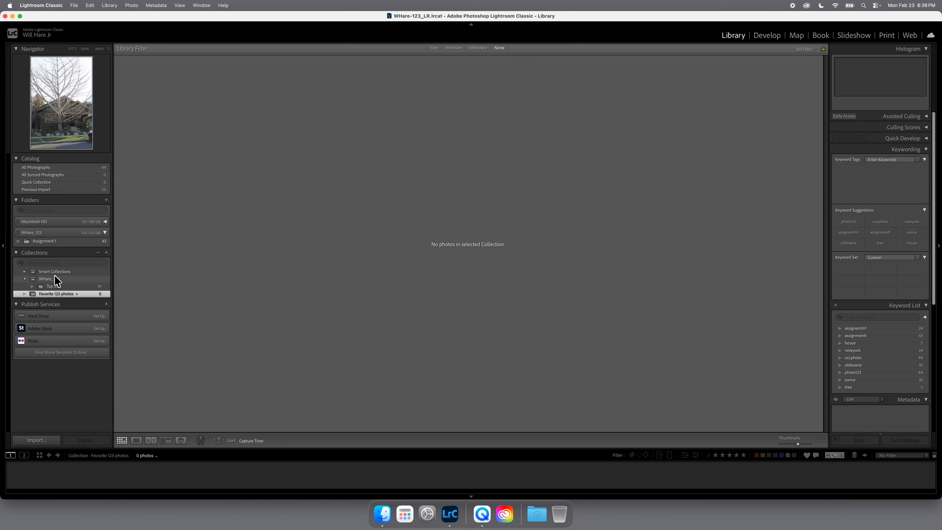
From the Assignment 1 folder, add photo 4 of the tree, photos 29 and 31 of the museum interior and photo 20 of the church to the target collection
click(50, 241)
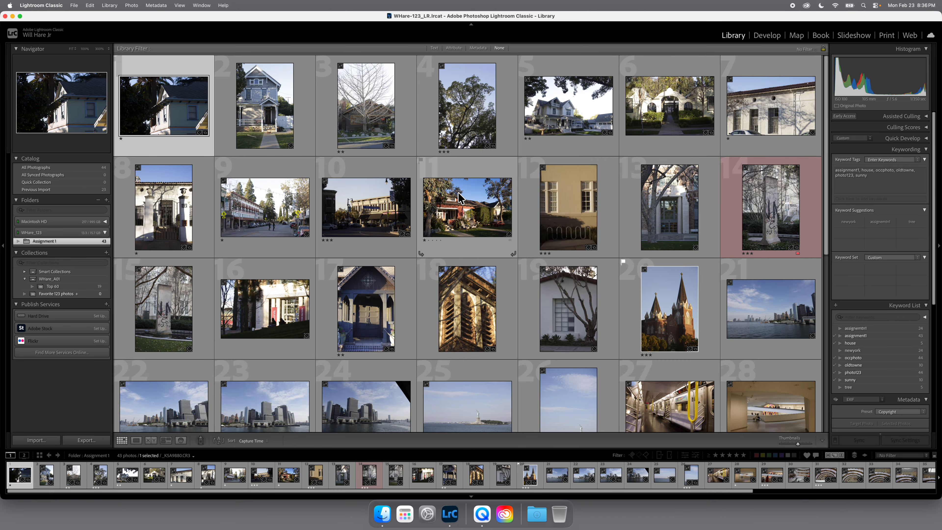
click(492, 66)
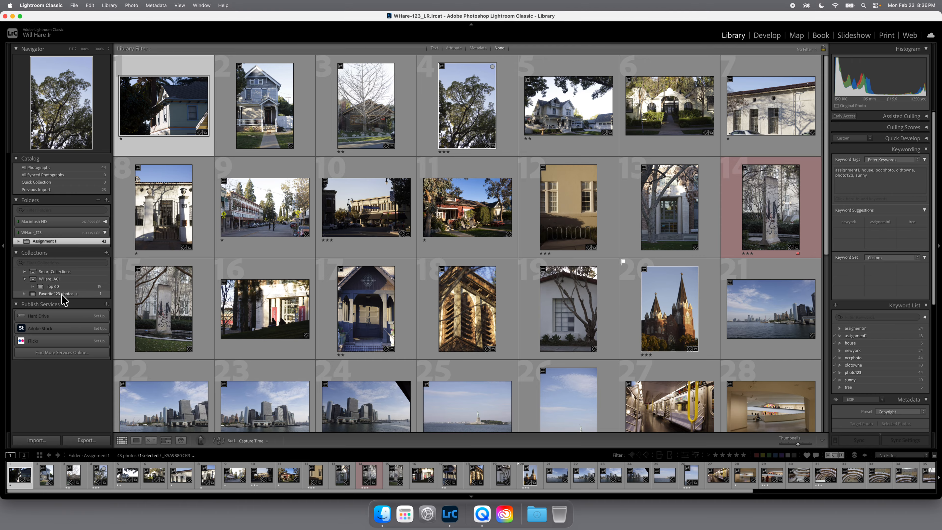
scroll(572, 393, down, 5)
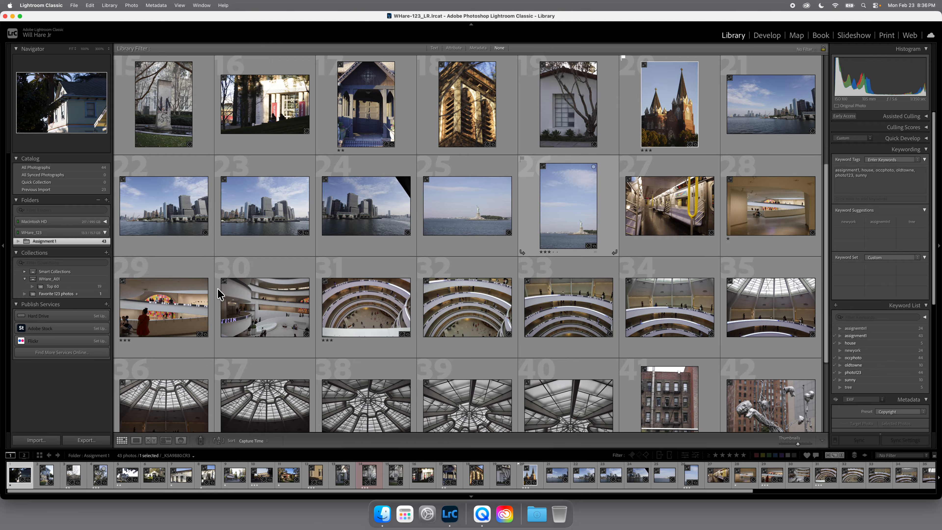
click(204, 281)
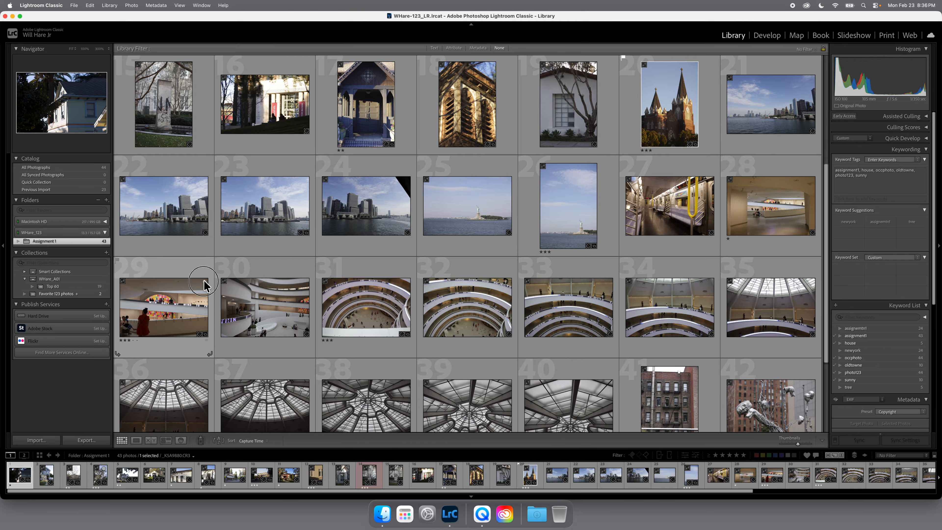
scroll(488, 376, down, 3)
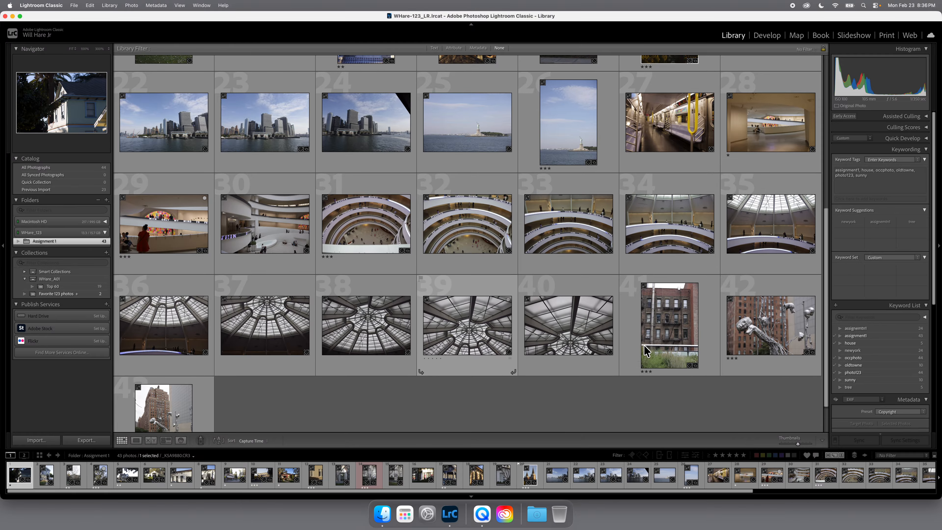
scroll(700, 326, up, 4)
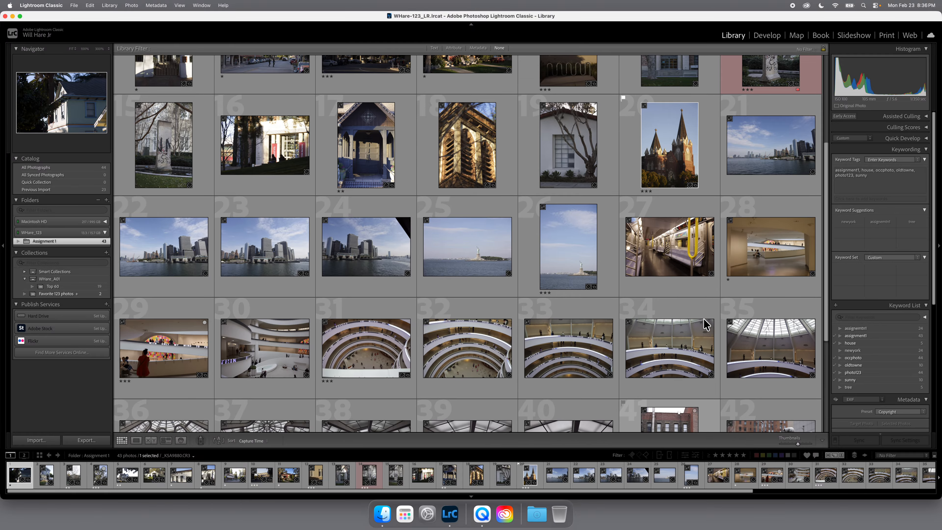
click(407, 322)
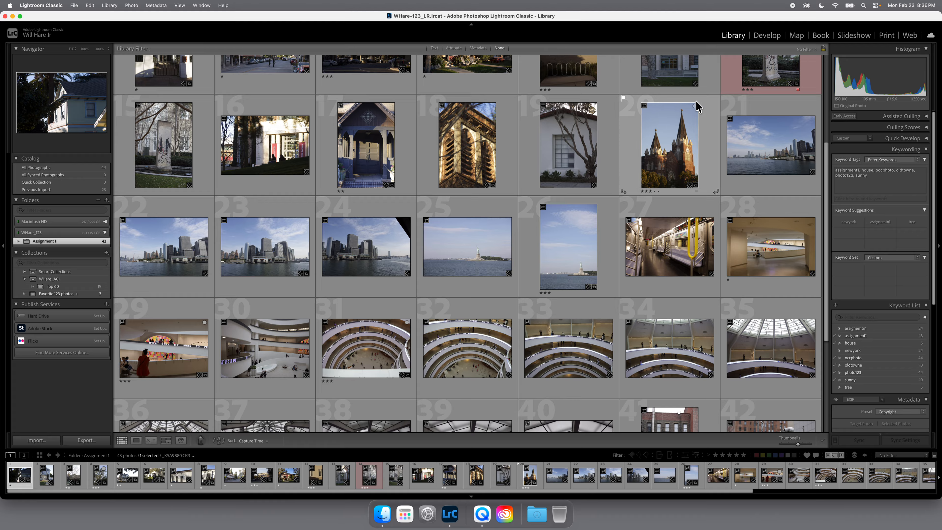
drag(640, 186, 54, 291)
View the contents of the Top 60 collection and the Favorite 123 photos collection
click(52, 287)
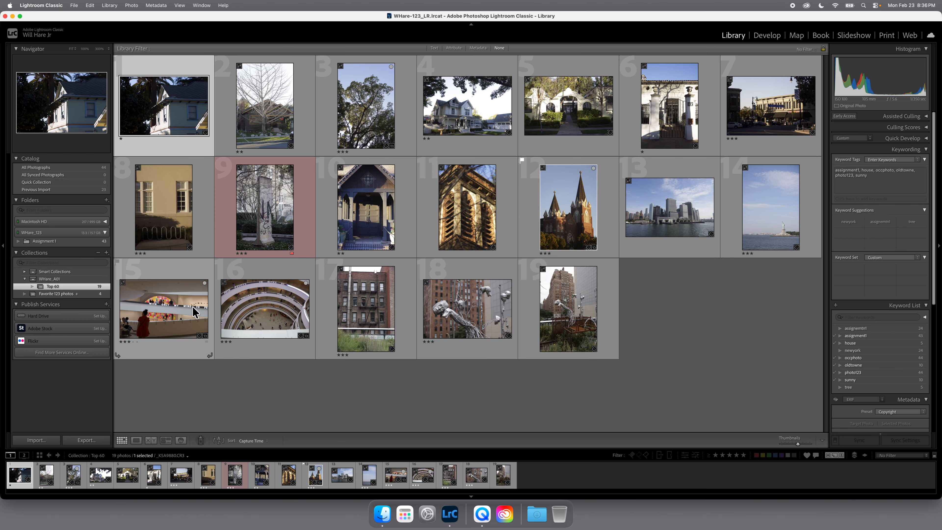
click(90, 295)
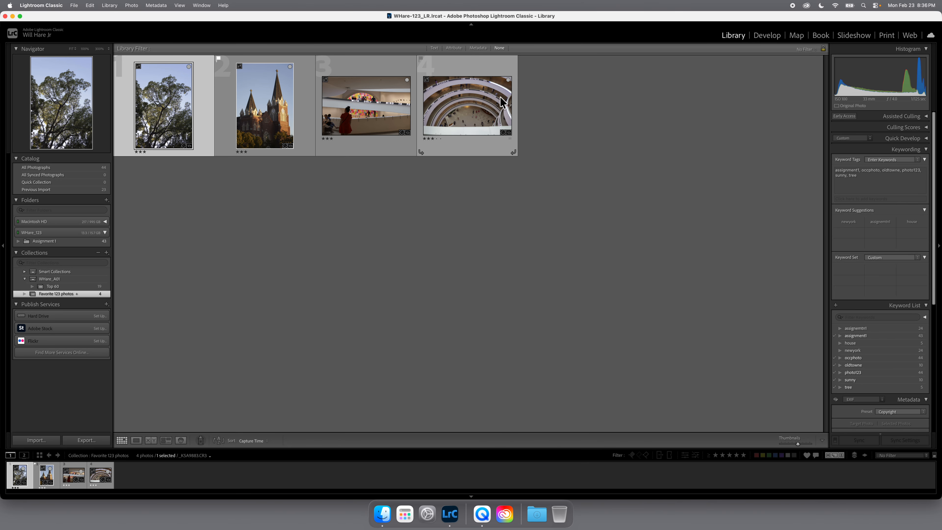